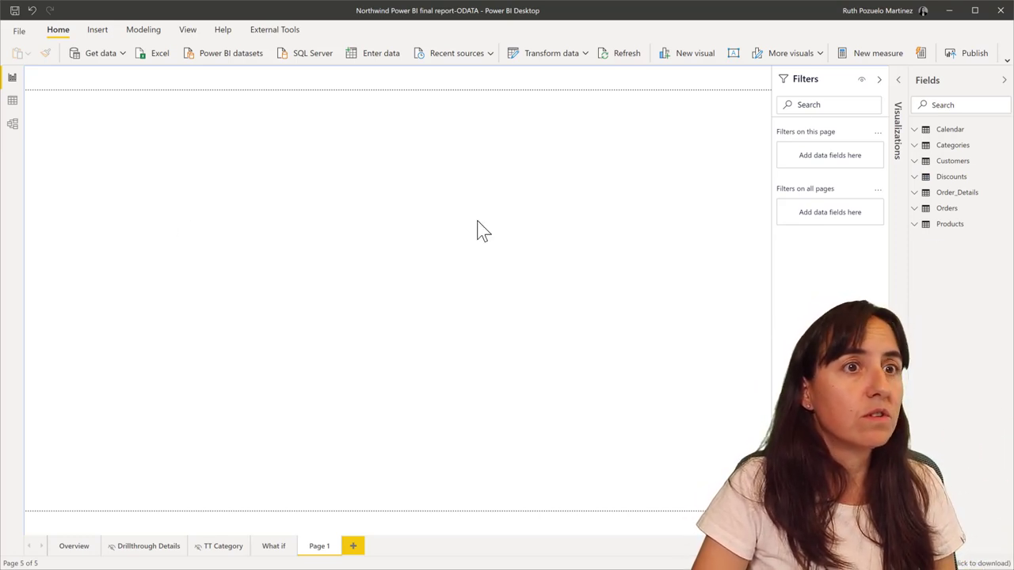
# Switch to the data view and start a new calculated table
pyautogui.click(13, 100)
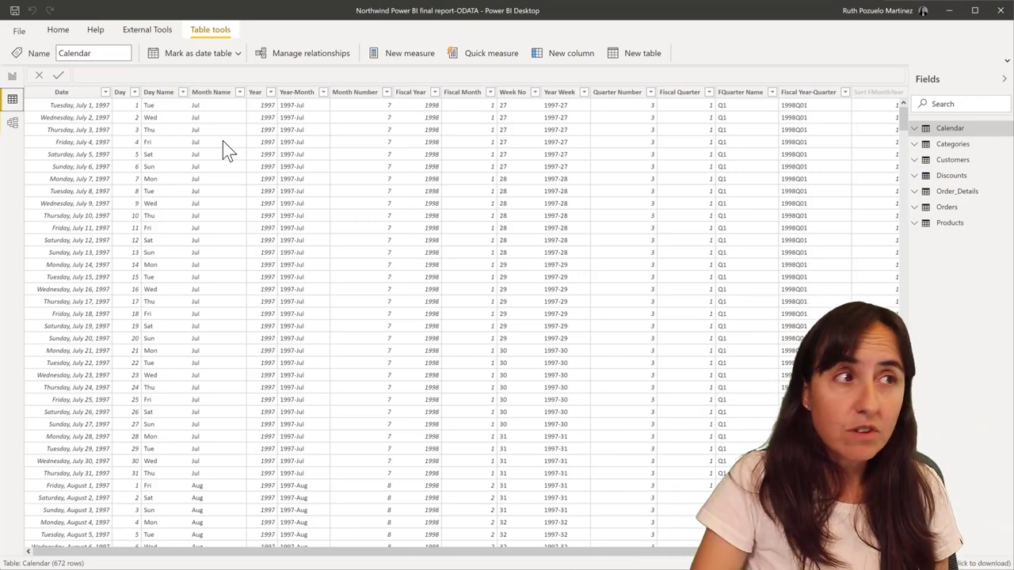
pyautogui.click(643, 57)
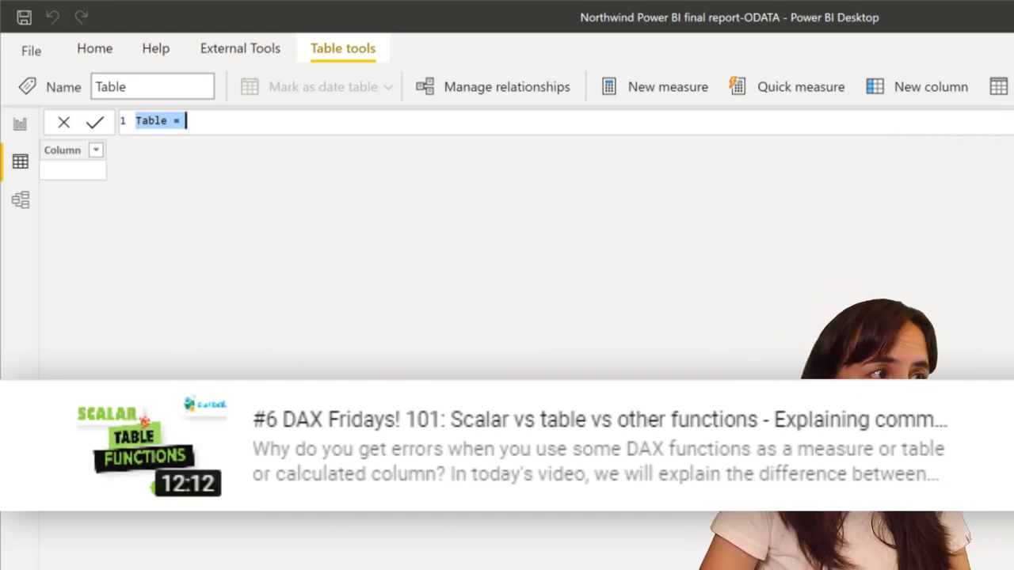
# Define the calculated table as TopN = TOPN(10, Order_Details, [Sales])
pyautogui.write('TopN')
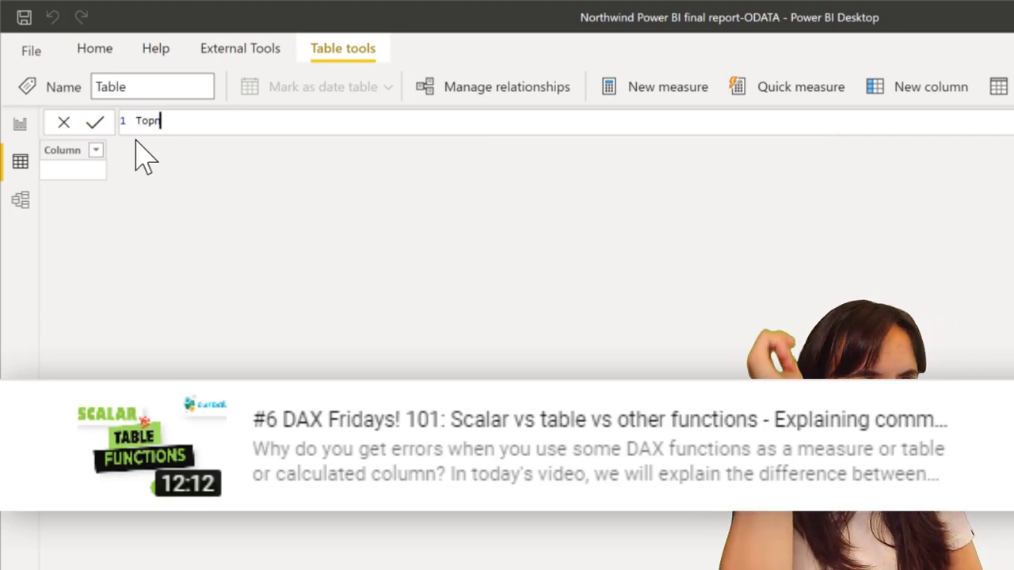
pyautogui.write(' =')
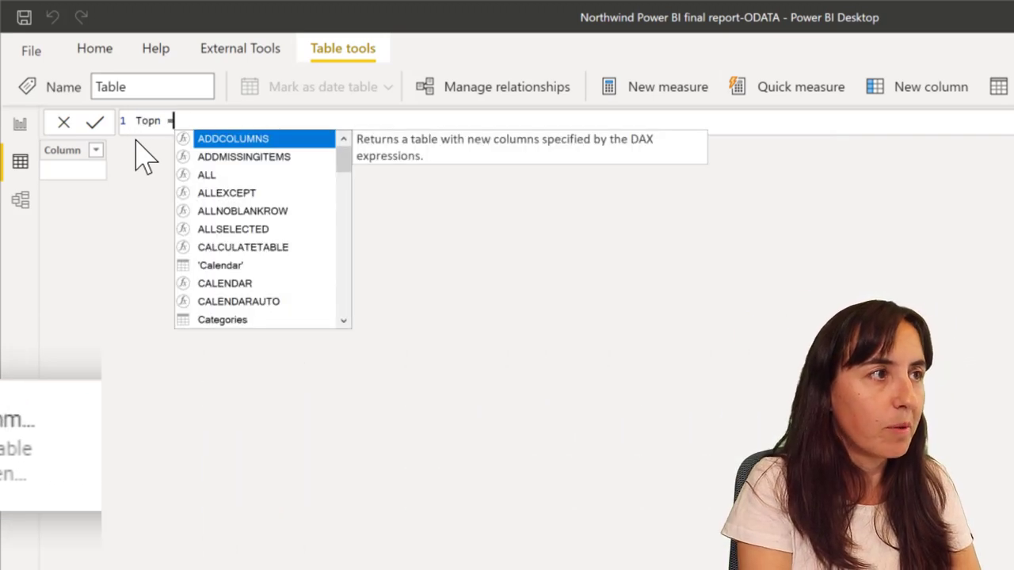
pyautogui.hotkey('shift', 'Return')
pyautogui.write('top')
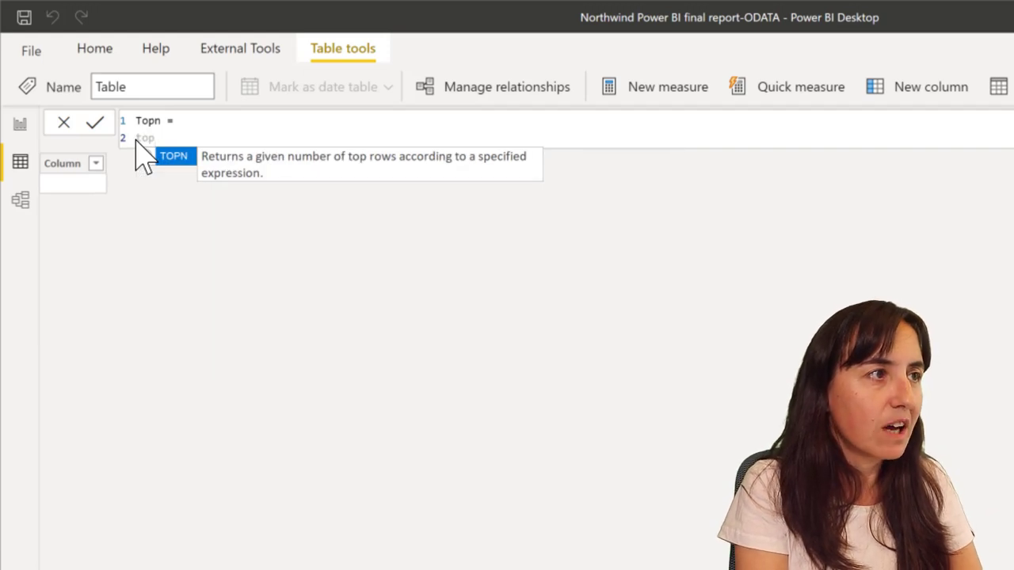
pyautogui.press('Tab')
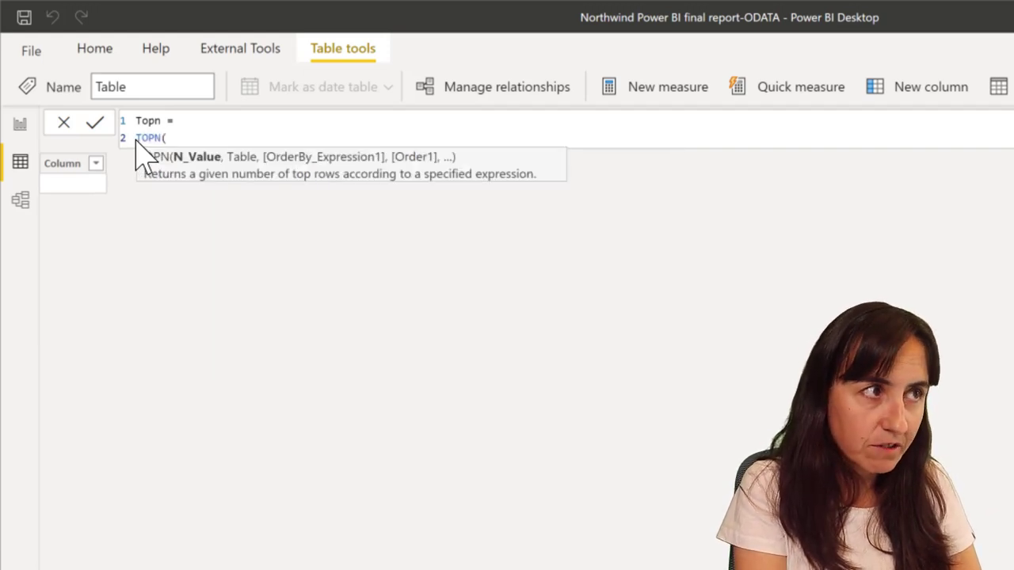
pyautogui.write('10,')
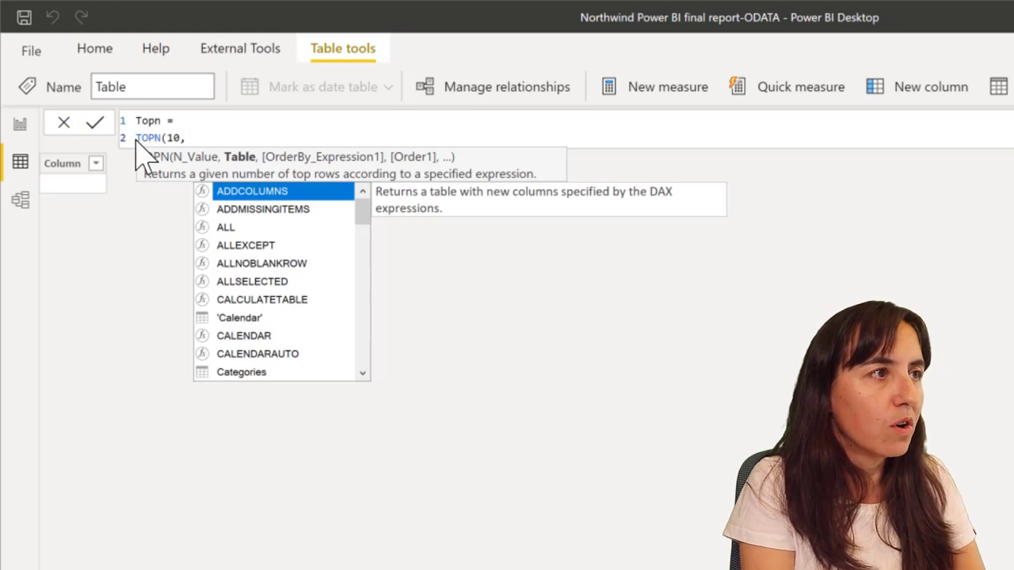
pyautogui.write('or')
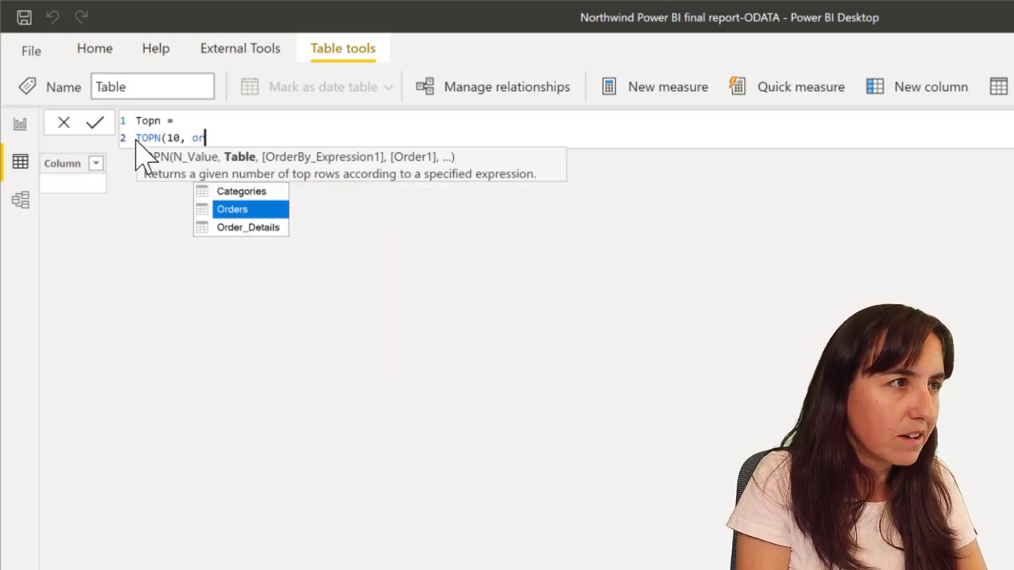
pyautogui.press('Down')
pyautogui.press('Tab')
pyautogui.write(', [sa')
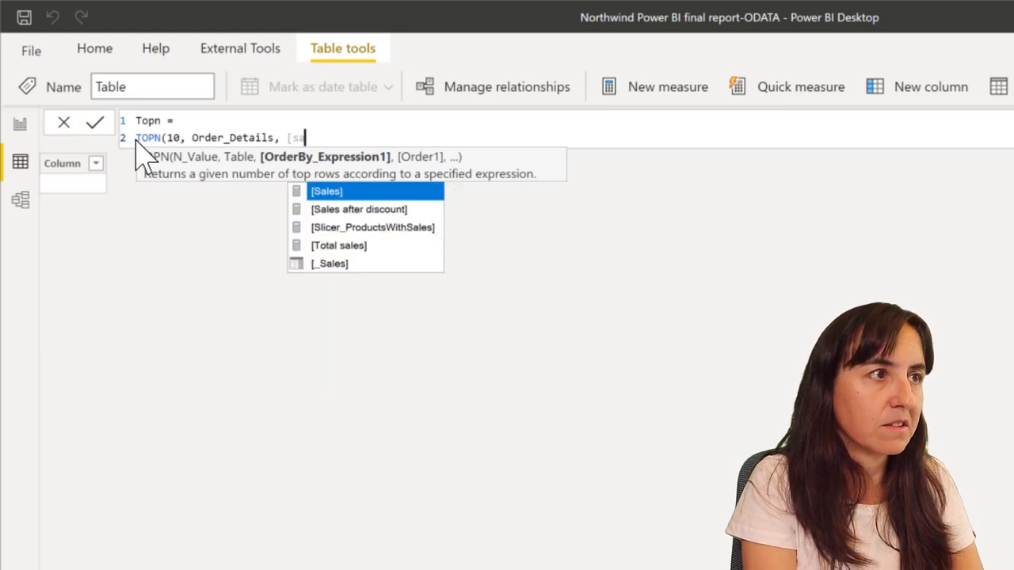
pyautogui.press('Tab')
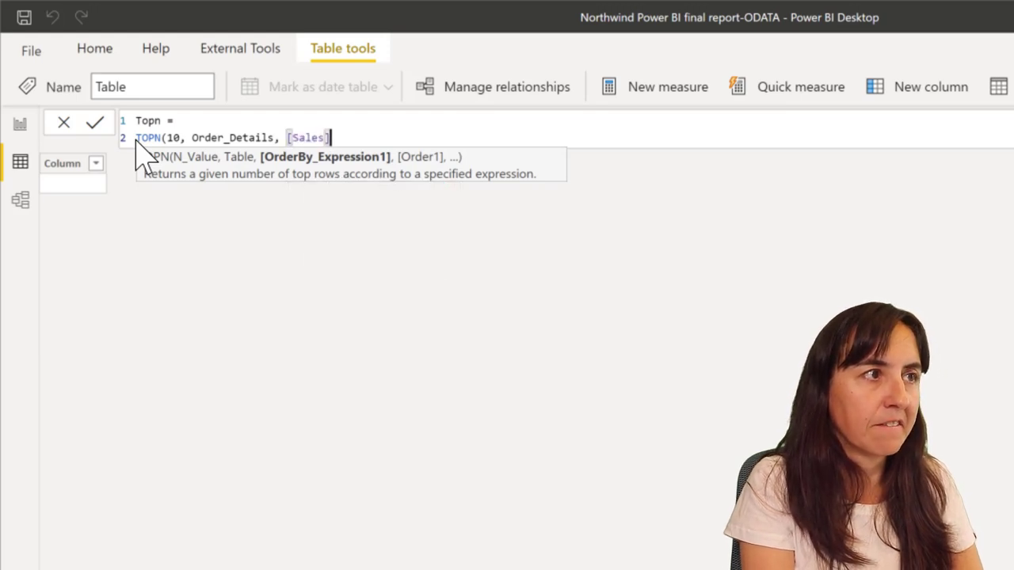
pyautogui.write(')')
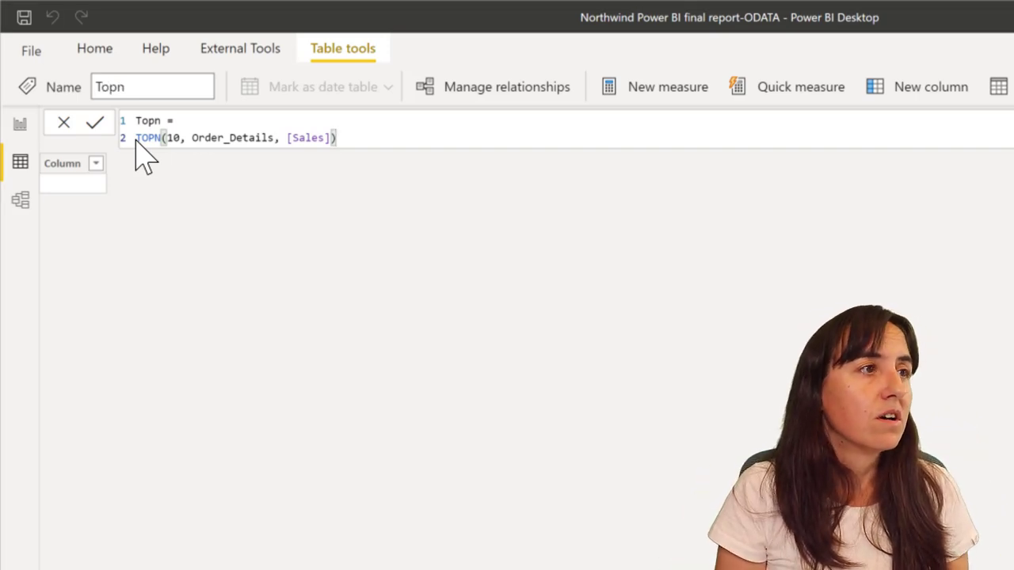
# Commit the Topn table and sort its _Sales column ascending, clear it, then sort descending
pyautogui.press('Return')
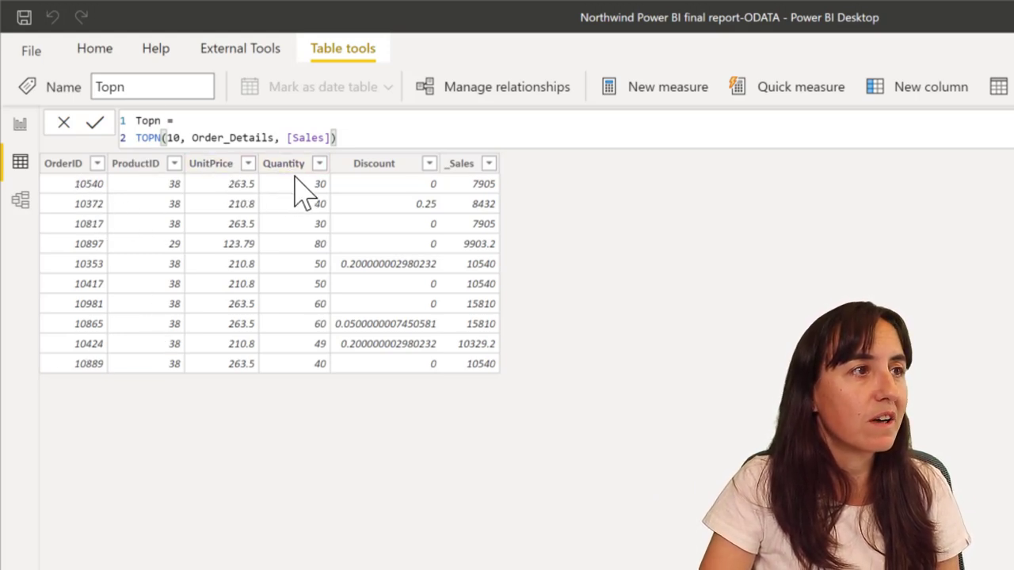
pyautogui.click(490, 164)
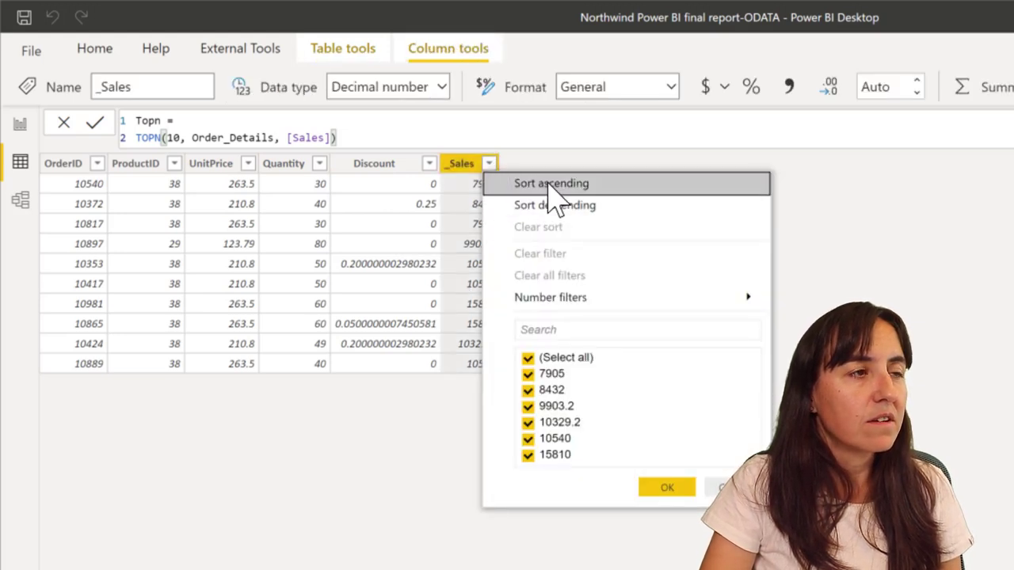
pyautogui.click(555, 185)
pyautogui.click(490, 164)
pyautogui.click(558, 228)
pyautogui.click(489, 163)
pyautogui.click(561, 206)
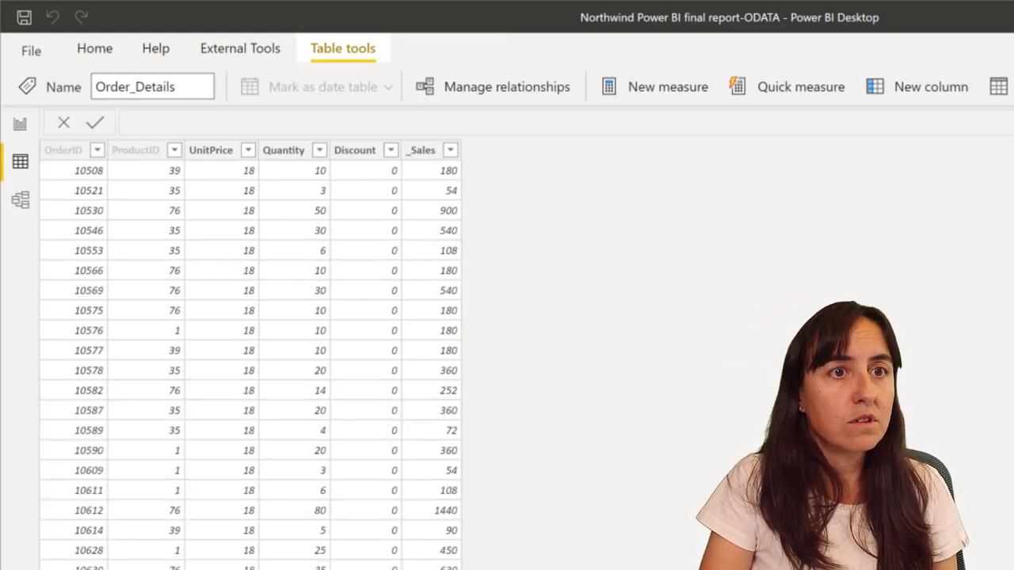
# Sort Order_Details by _Sales descending, then select the TOPN expression text for copying
pyautogui.click(457, 164)
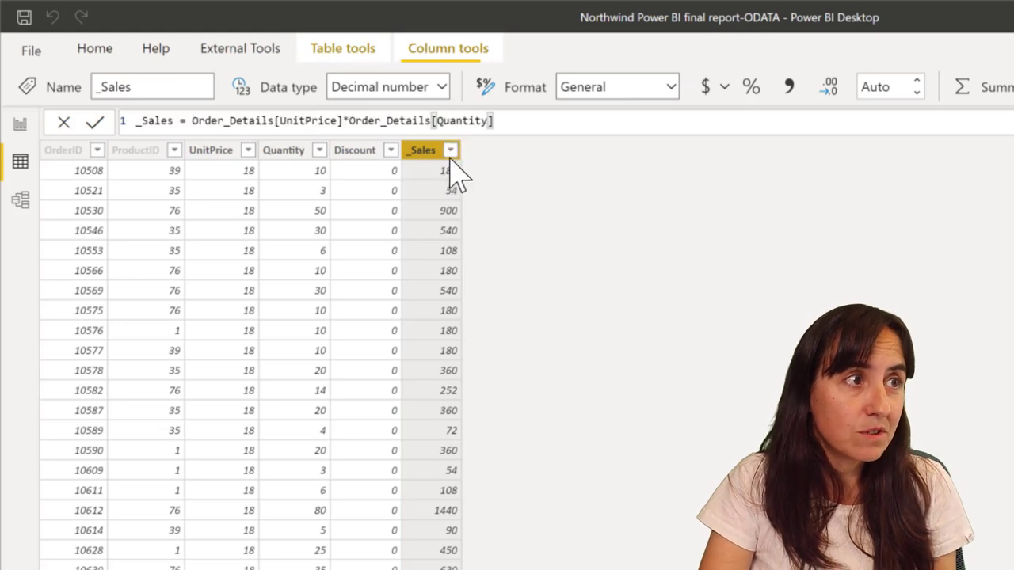
pyautogui.click(450, 151)
pyautogui.click(450, 150)
pyautogui.click(450, 151)
pyautogui.click(451, 151)
pyautogui.click(454, 152)
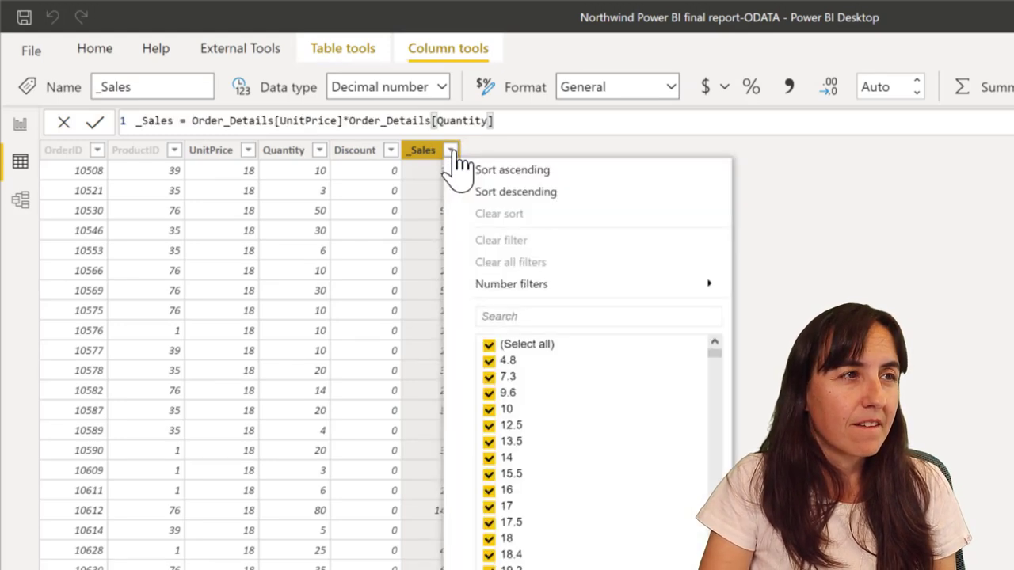
pyautogui.click(502, 190)
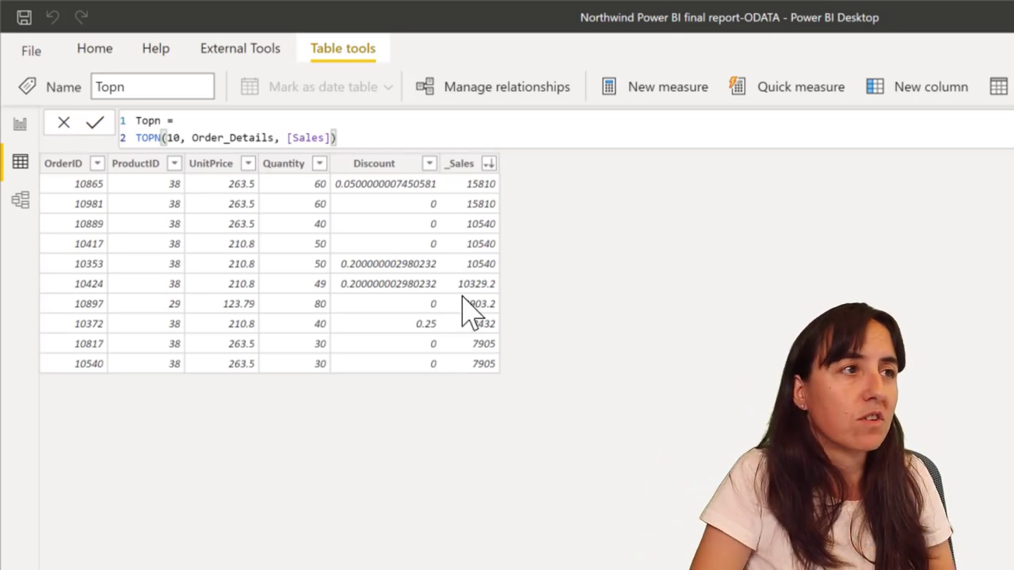
pyautogui.moveTo(361, 139); pyautogui.dragTo(113, 140)
pyautogui.hotkey('ctrl', 'c')
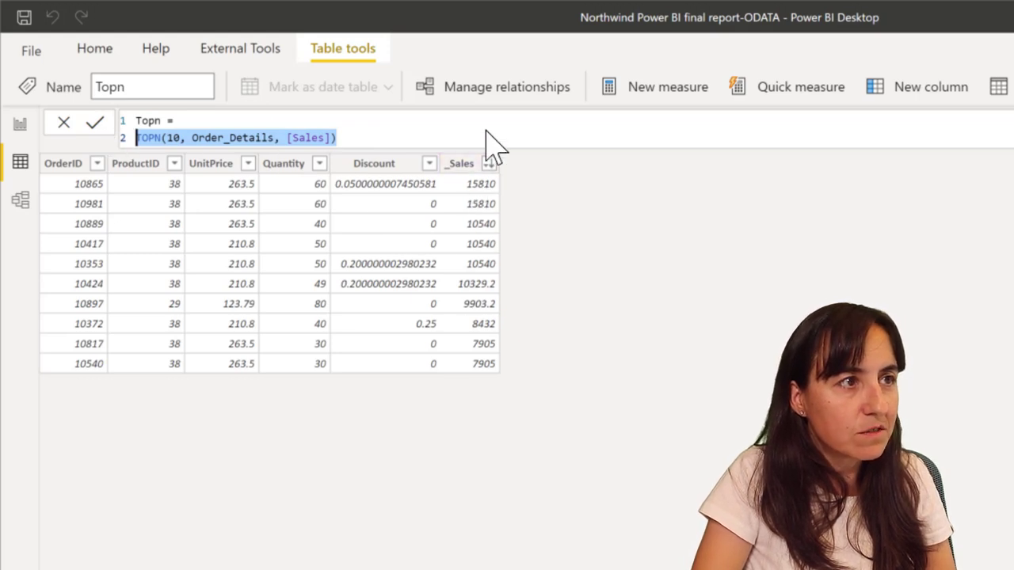
# Create the measure top 10 sales = SUMX(TOPN(10, Order_Details, [Sales]), [Sales])
pyautogui.click(20, 126)
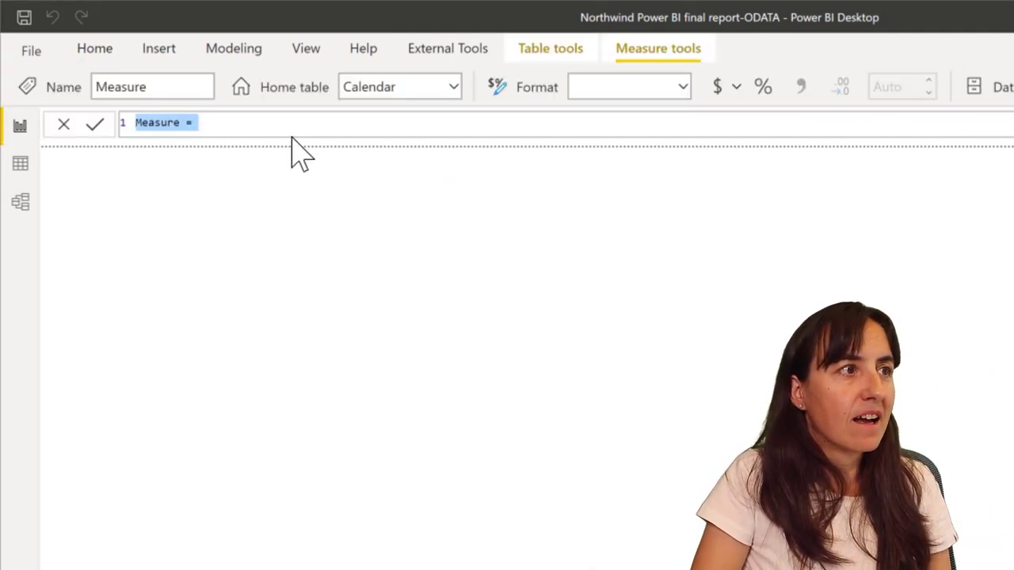
pyautogui.click(297, 125)
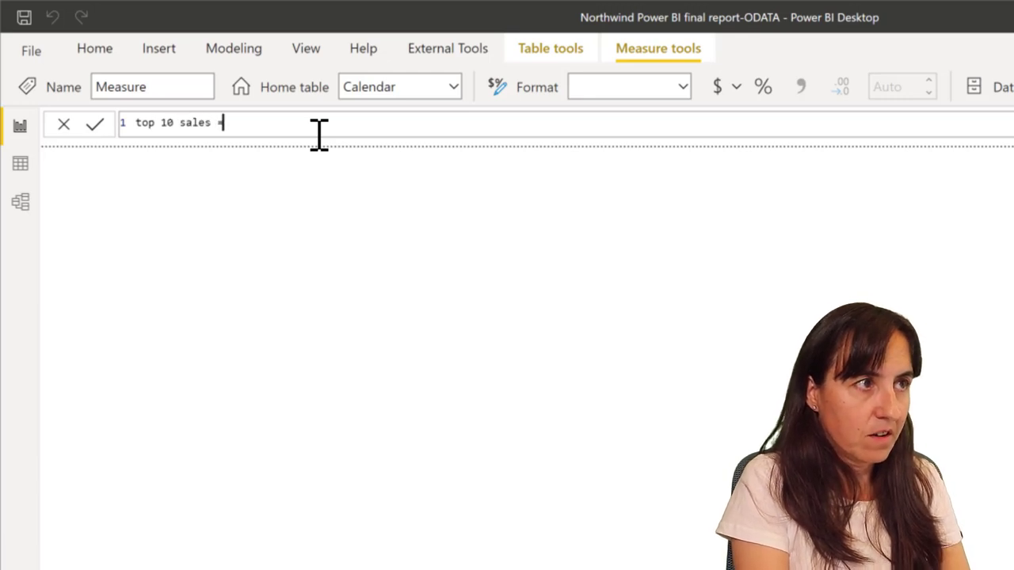
pyautogui.hotkey('shift', 'Return')
pyautogui.write('Sum')
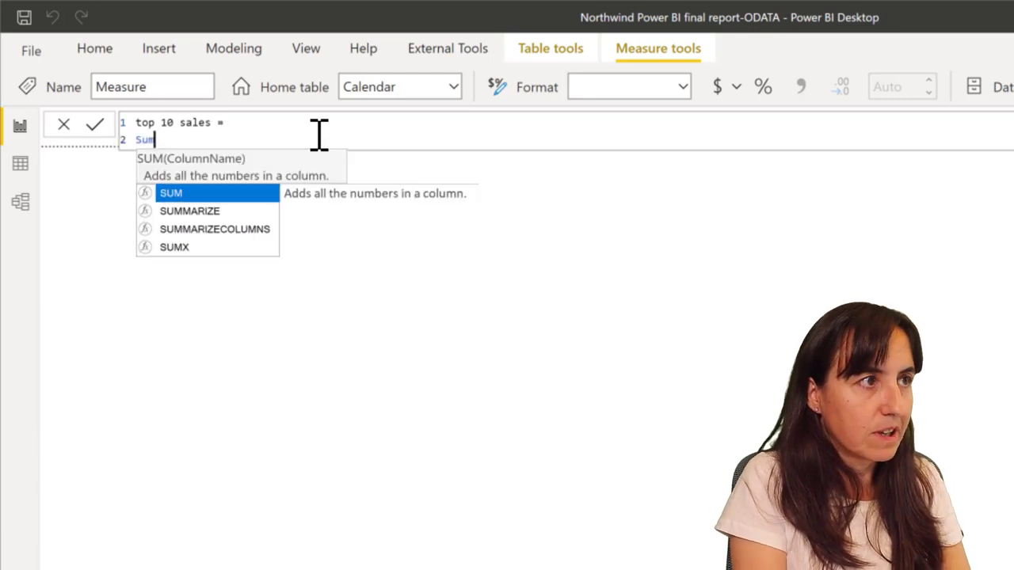
pyautogui.press('Down')
pyautogui.press('Down')
pyautogui.press('Down')
pyautogui.press('Tab')
pyautogui.hotkey('shift', 'Return')
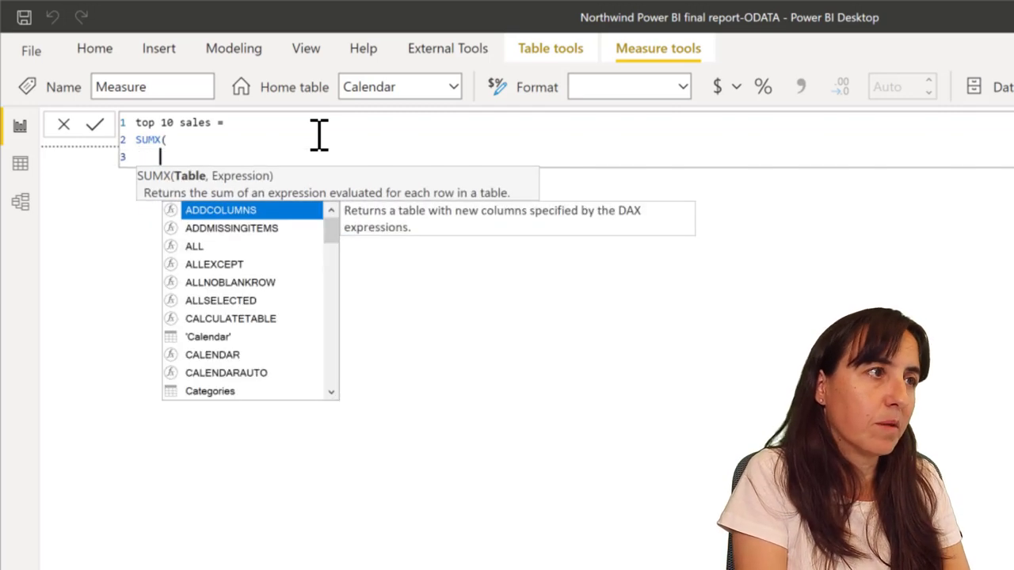
pyautogui.hotkey('ctrl', 'v')
pyautogui.write(', ')
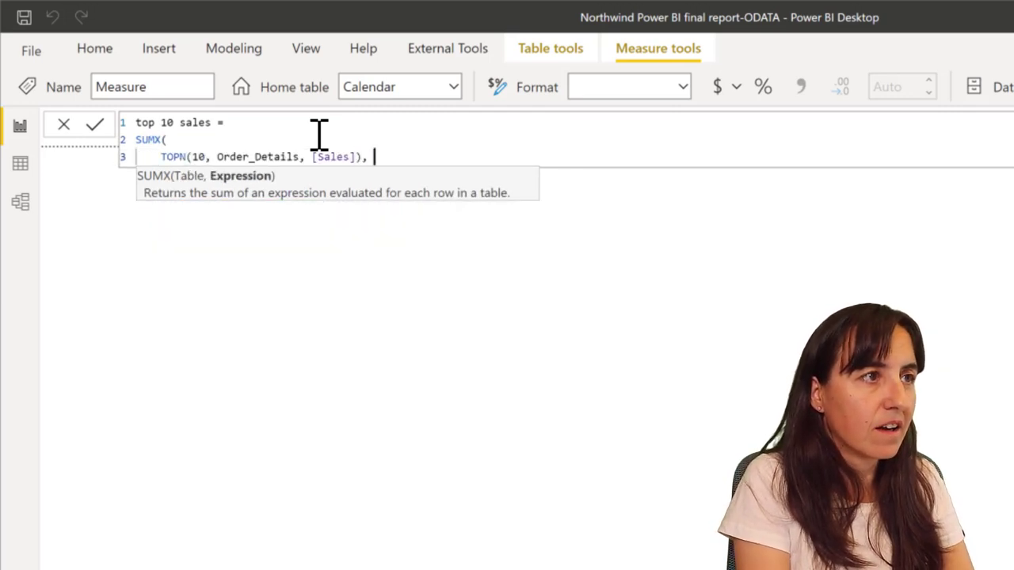
pyautogui.write('[Sales')
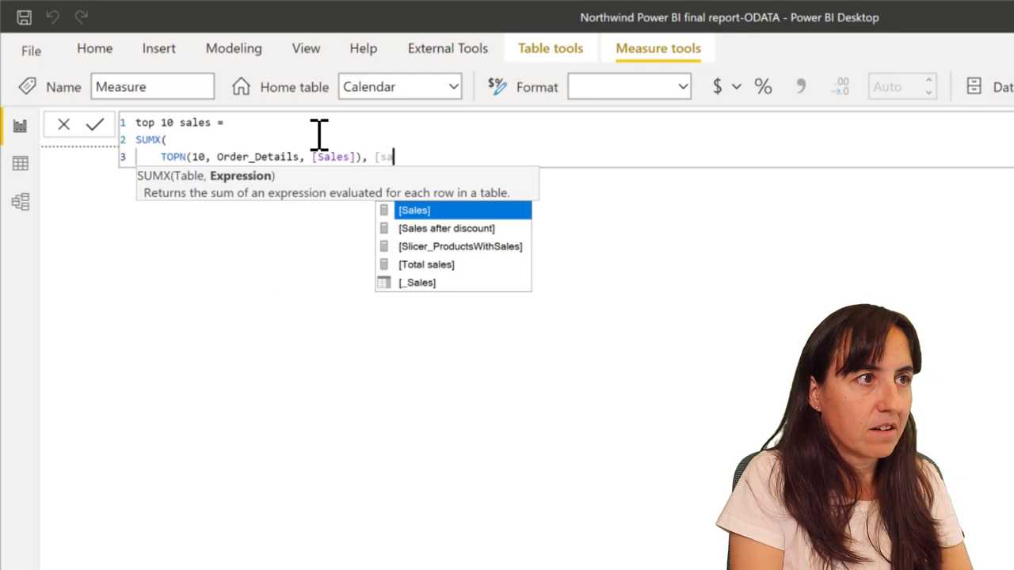
pyautogui.press('Tab')
pyautogui.write(')')
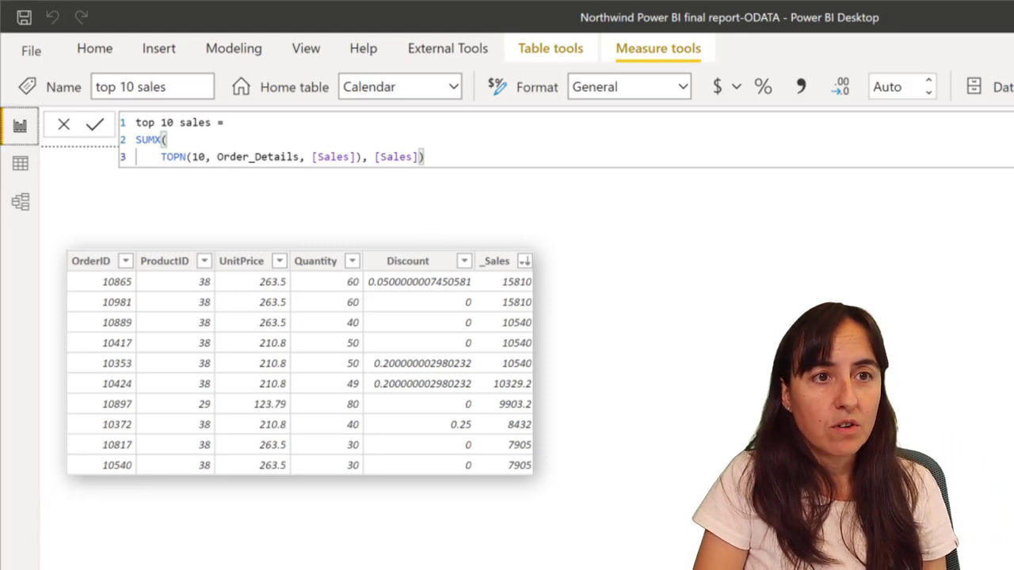
# Place the top 10 sales measure on the report as a card showing 107.71K
pyautogui.moveTo(934, 411); pyautogui.dragTo(736, 396)
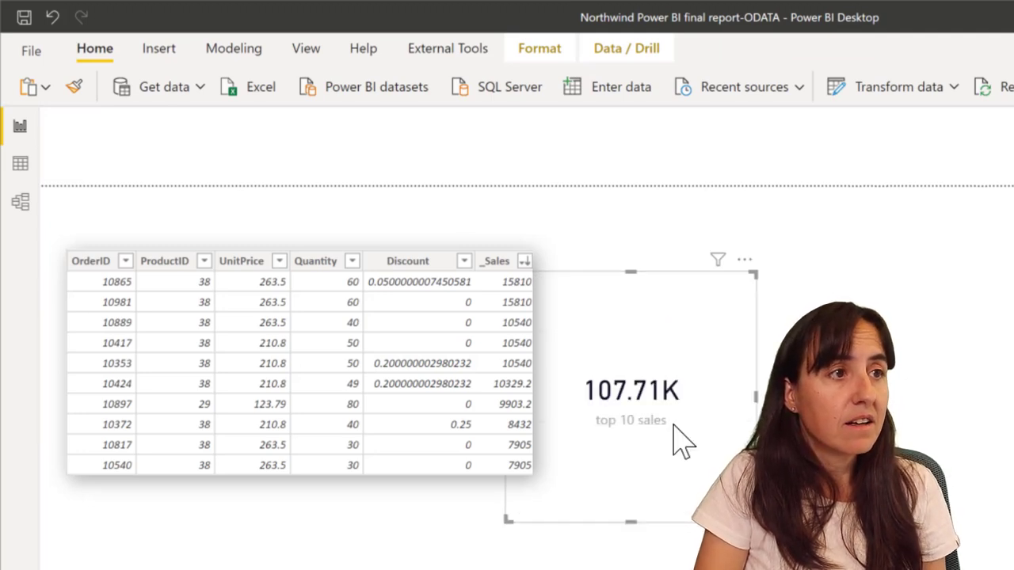
pyautogui.click(20, 166)
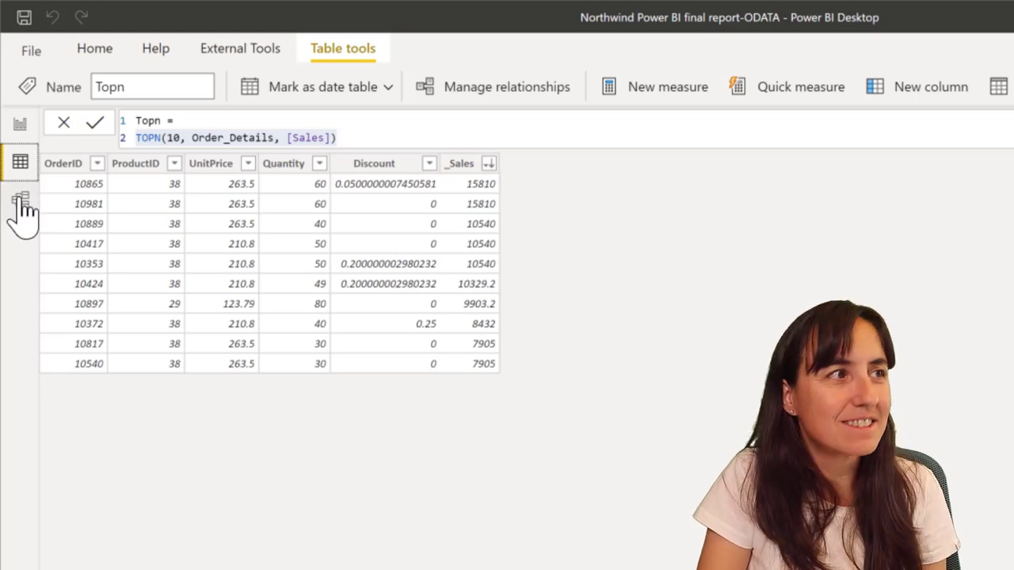
pyautogui.click(30, 132)
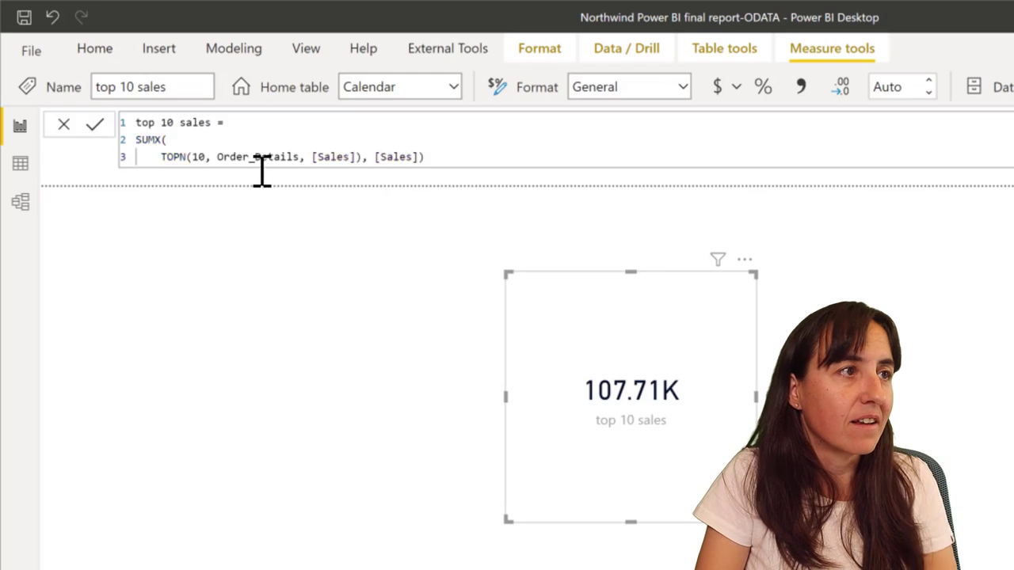
# Delete 'SUMX(' and the trailing ', [Sales])', leaving TOPN(10, Order_Details, [Sales])
pyautogui.moveTo(170, 140); pyautogui.dragTo(129, 146)
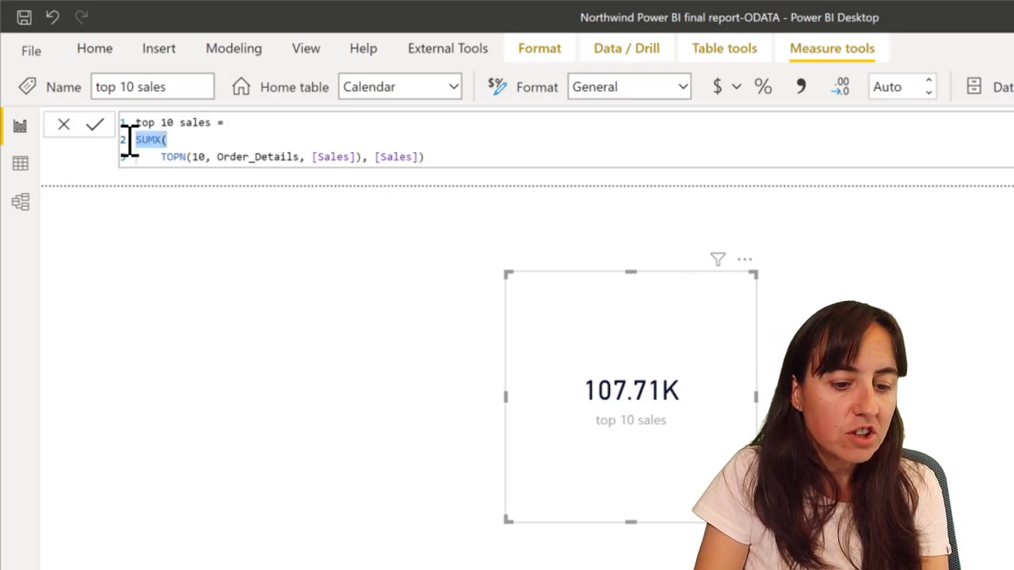
pyautogui.press('BackSpace')
pyautogui.click(400, 156)
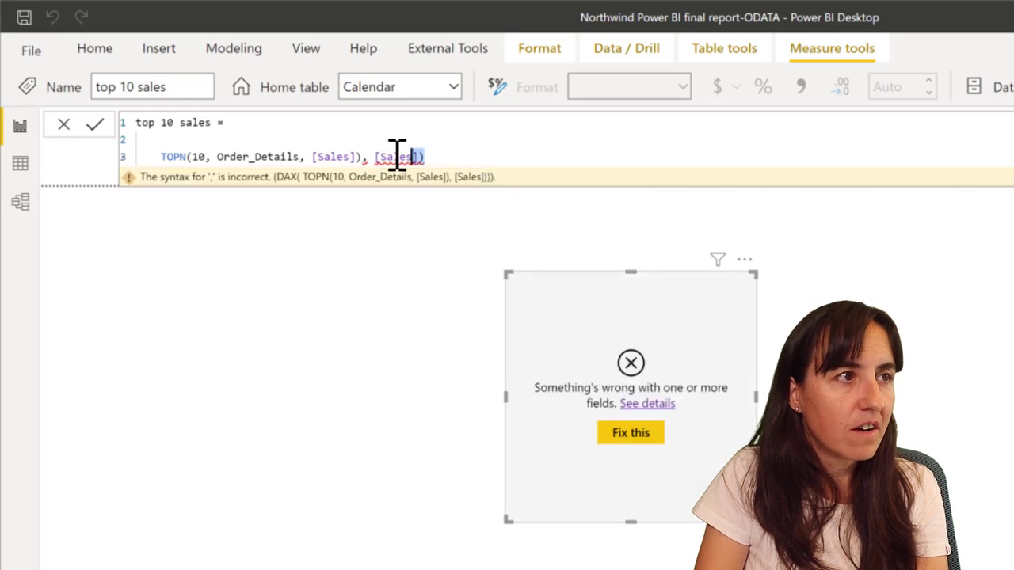
pyautogui.moveTo(394, 156); pyautogui.dragTo(371, 159)
pyautogui.press('BackSpace')
pyautogui.press('BackSpace')
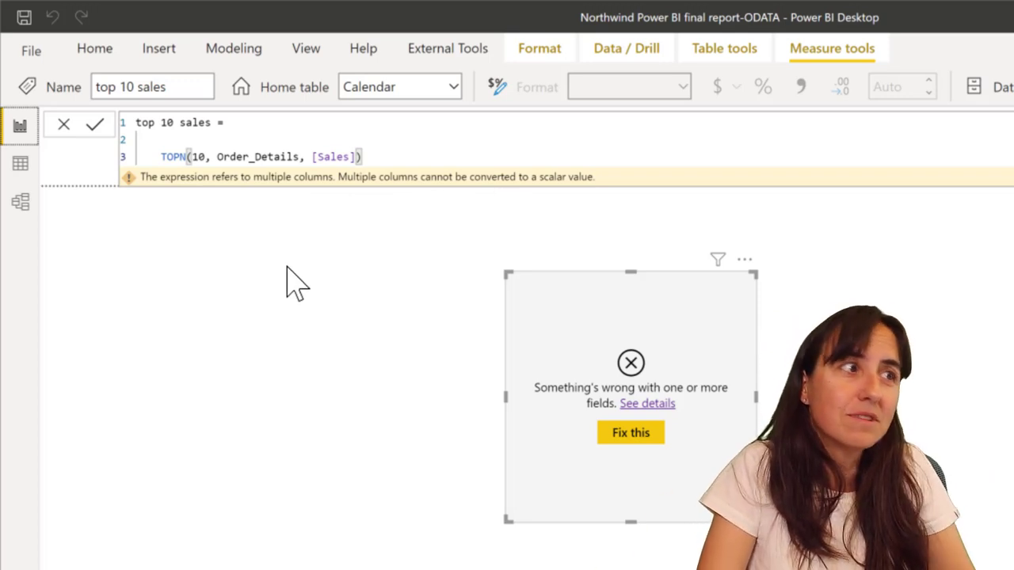
# Remove the erroring top 10 sales card via its More options menu
pyautogui.click(643, 301)
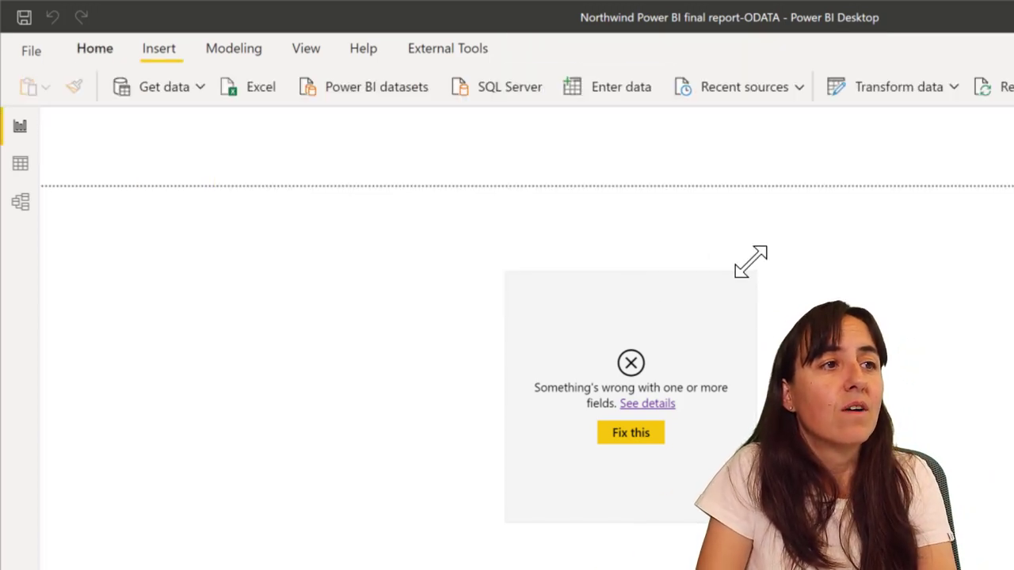
pyautogui.click(745, 259)
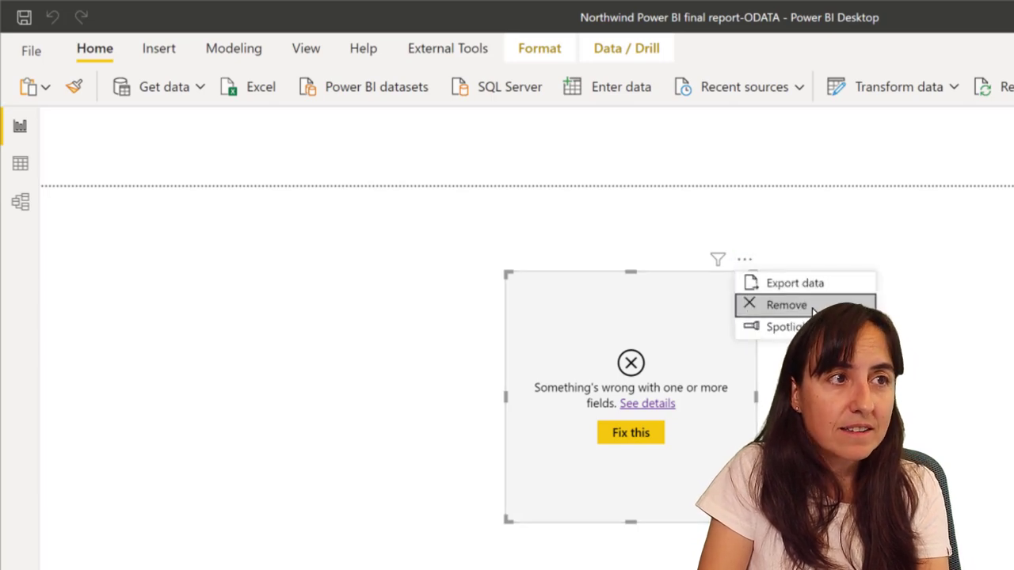
pyautogui.click(788, 305)
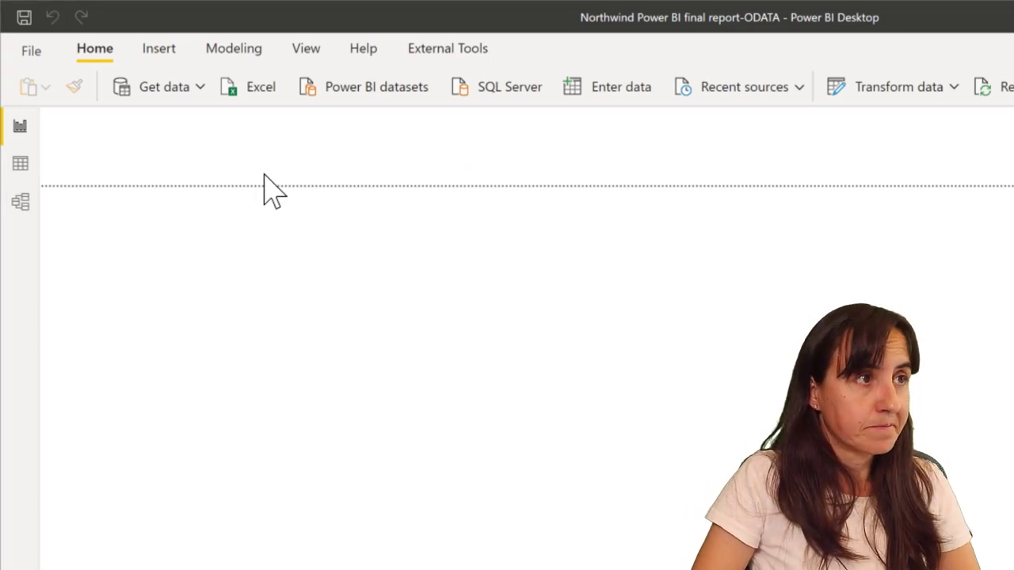
# Replace the default measure text with the name 'rank sales ='
pyautogui.moveTo(235, 124); pyautogui.dragTo(95, 131)
pyautogui.press('BackSpace')
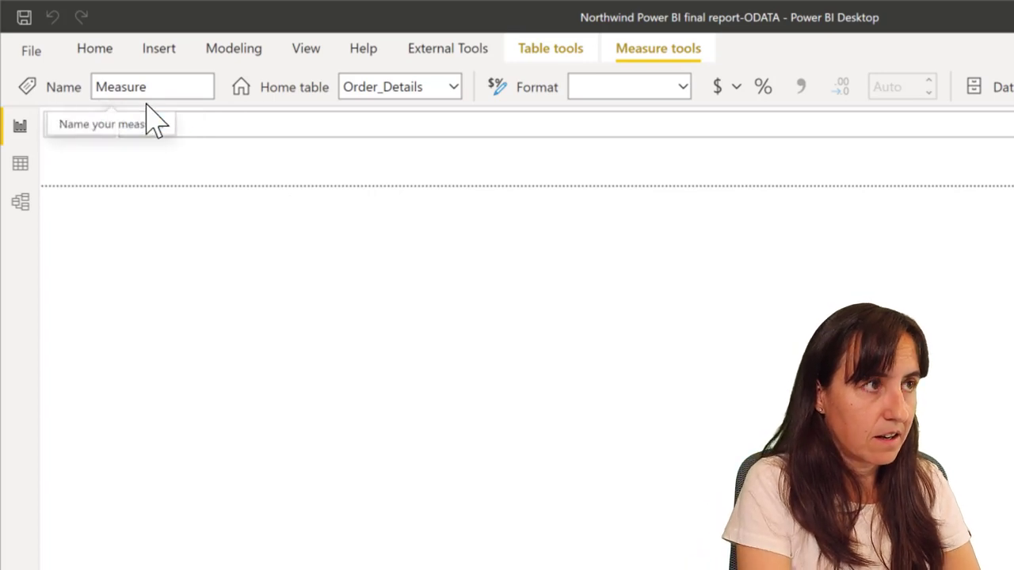
pyautogui.write('rank')
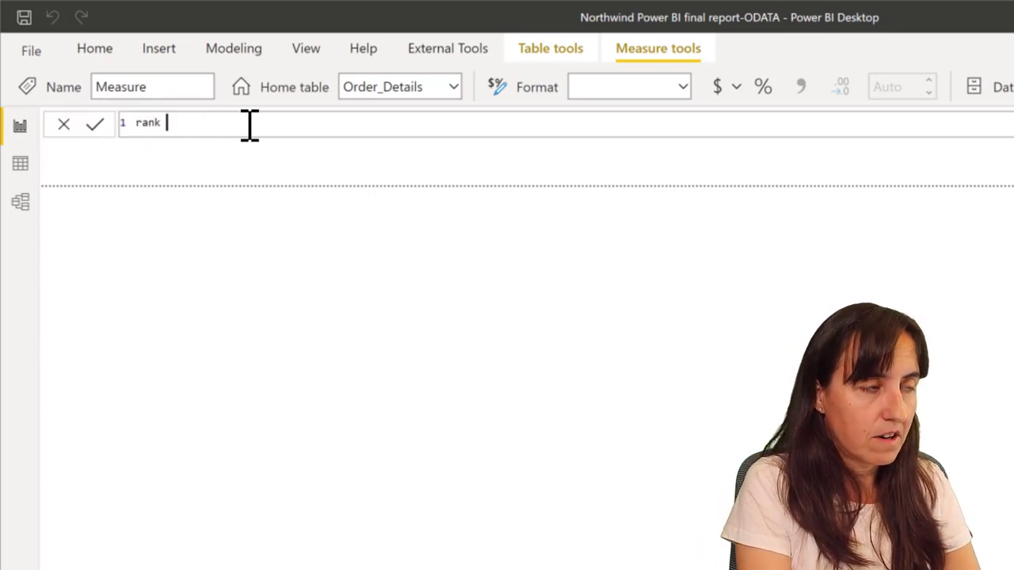
pyautogui.write(' sales =')
pyautogui.hotkey('shift', 'Return')
# Start the rank sales expression with the RANKX function
pyautogui.write('ran')
pyautogui.press('Down')
pyautogui.press('Down')
pyautogui.press('Down')
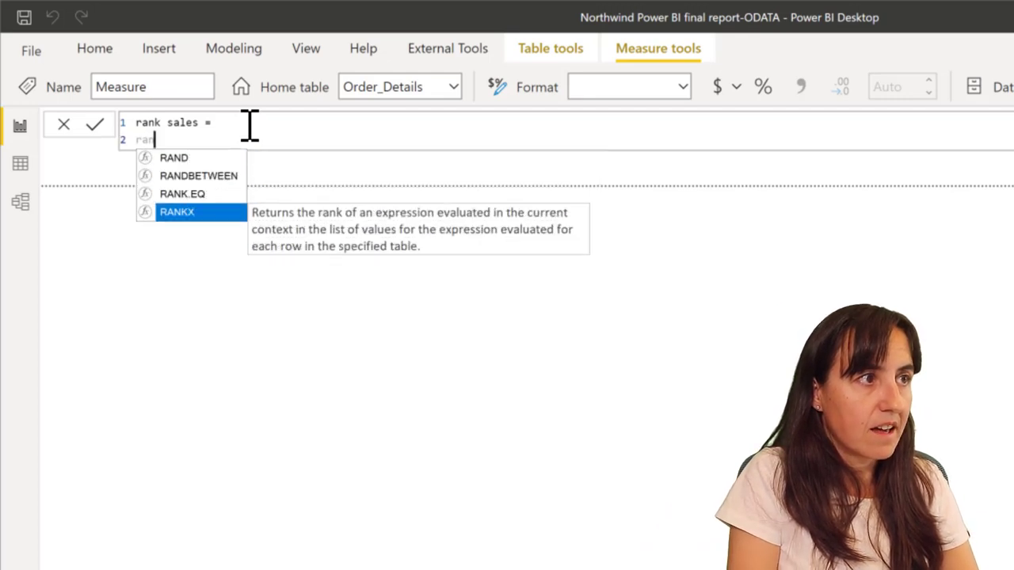
pyautogui.press('Tab')
pyautogui.press('Escape')
pyautogui.hotkey('shift', 'Return')
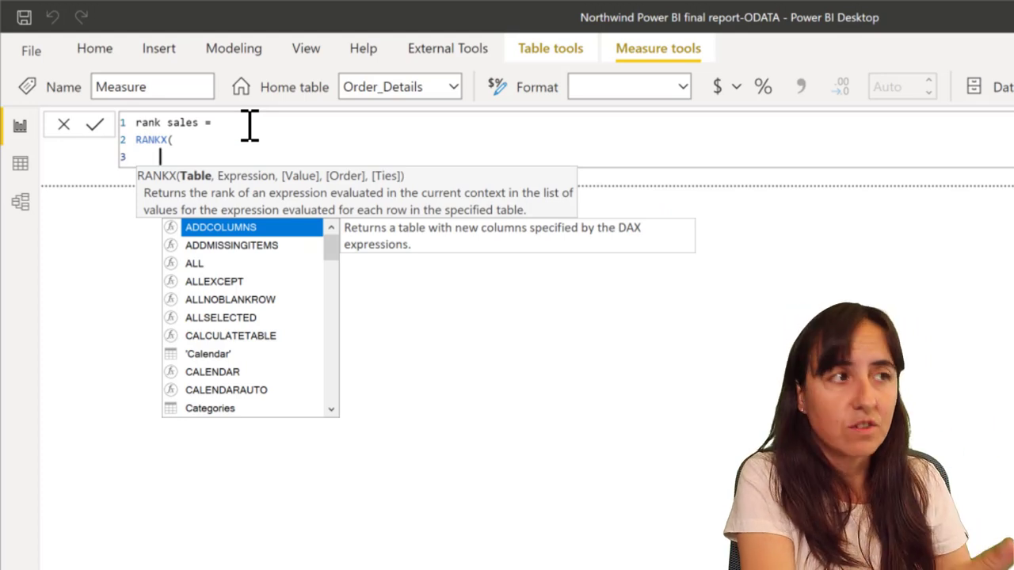
# Give RANKX the arguments ALL(Order_Details) and [Sales]
pyautogui.write('al')
pyautogui.press('Tab')
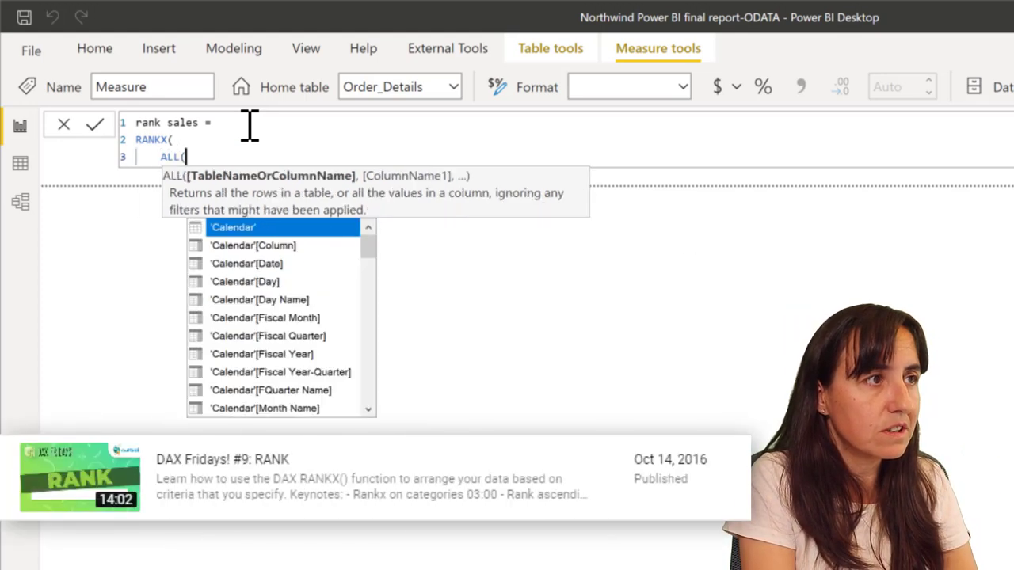
pyautogui.write('or')
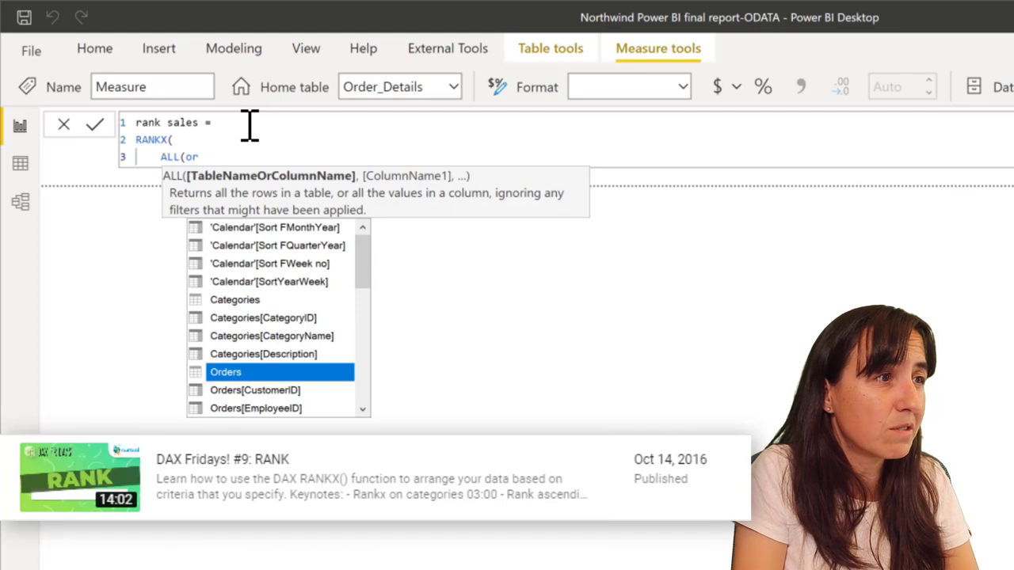
pyautogui.press('Down')
pyautogui.press('Down')
pyautogui.press('Down')
pyautogui.press('Down')
pyautogui.press('Down')
pyautogui.press('Down')
pyautogui.press('Down')
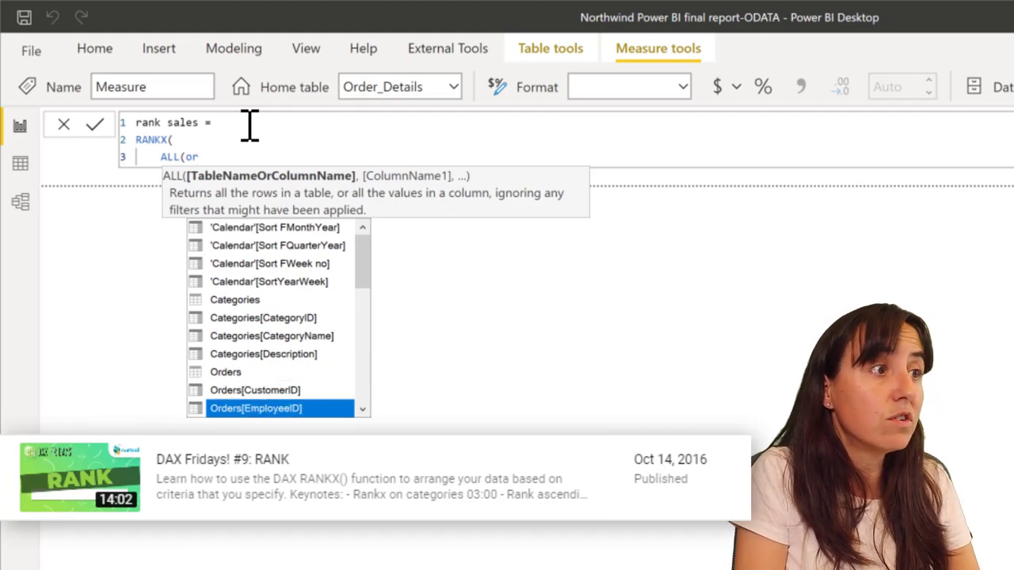
pyautogui.press('Down')
pyautogui.press('Down')
pyautogui.press('Down')
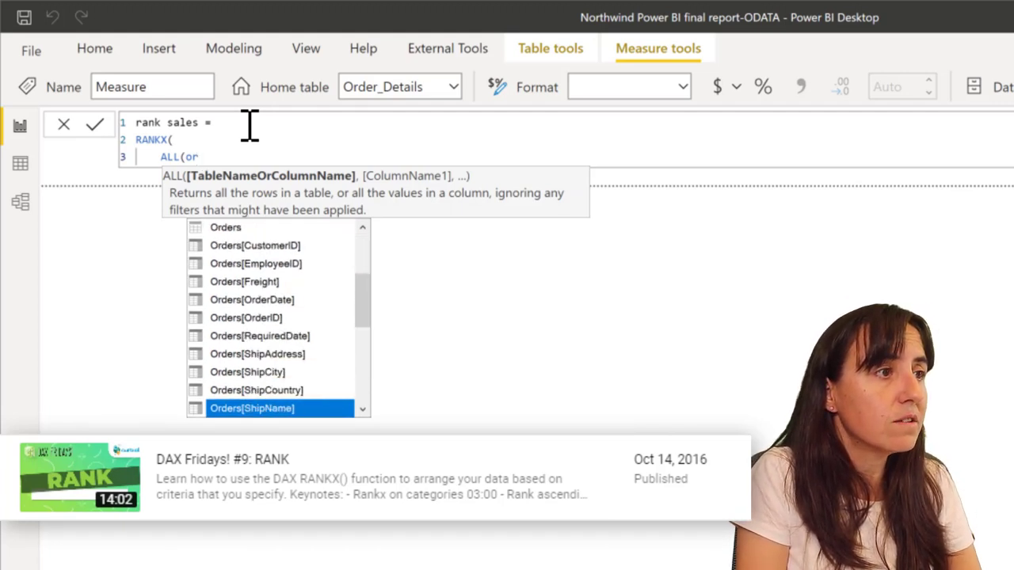
pyautogui.press('Down')
pyautogui.press('Down')
pyautogui.press('Down')
pyautogui.press('Down')
pyautogui.press('Down')
pyautogui.press('Down')
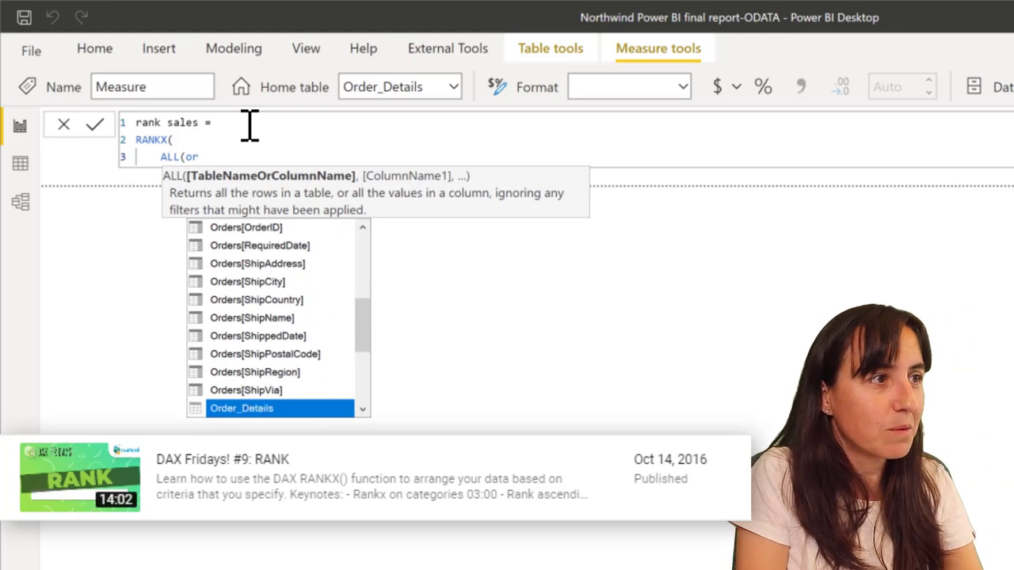
pyautogui.press('Up')
pyautogui.press('Tab')
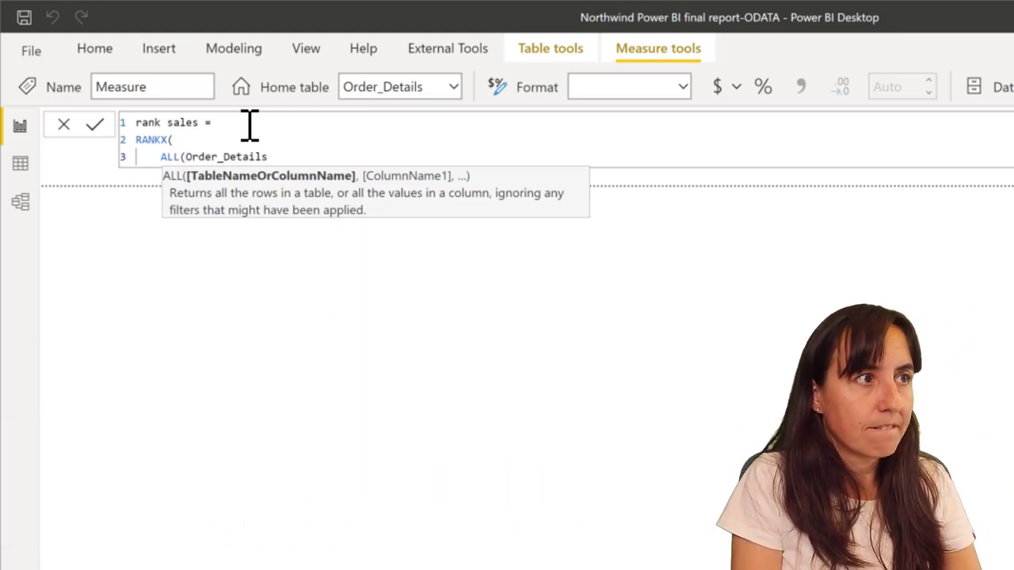
pyautogui.write('), ')
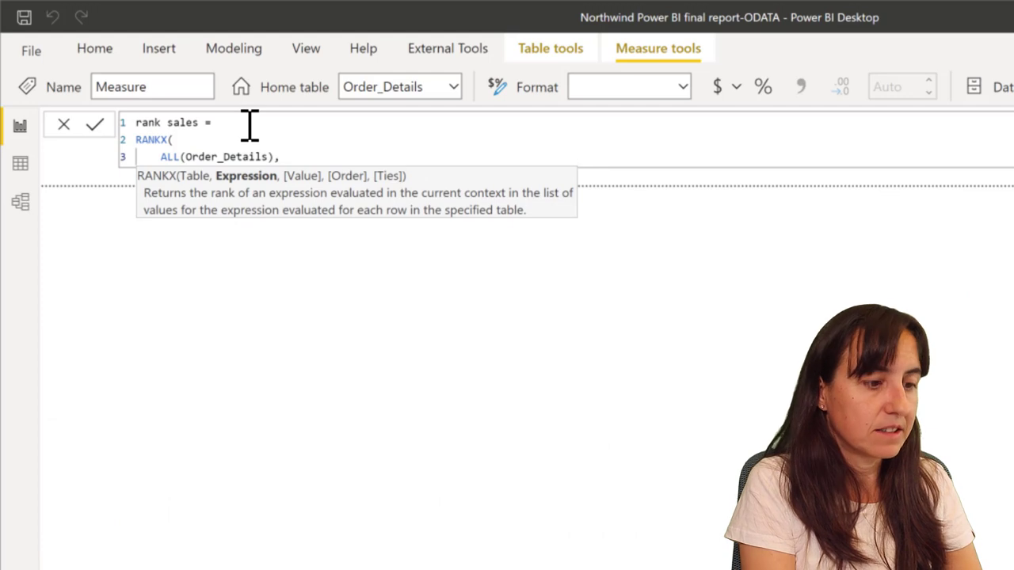
pyautogui.write('[sale')
pyautogui.press('Tab')
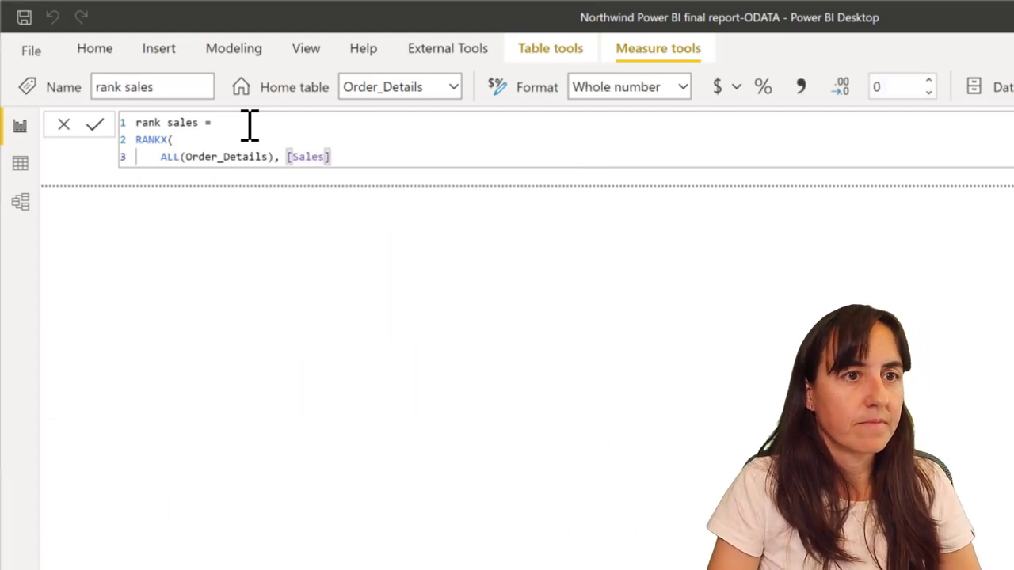
pyautogui.write(')')
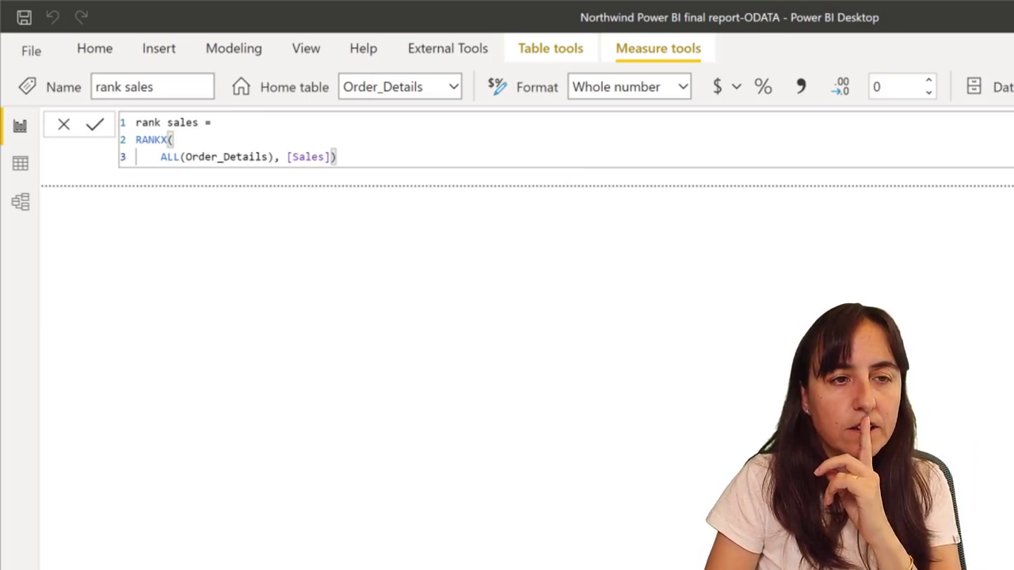
# Commit rank sales and add ProductID, Sales and rank sales columns to the table visual
pyautogui.click(516, 374)
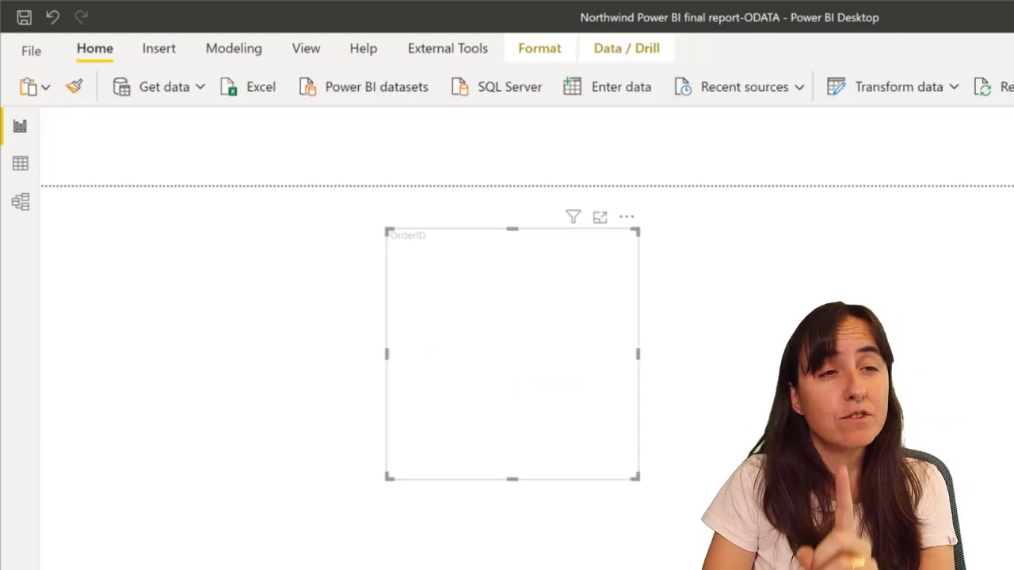
pyautogui.moveTo(911, 396); pyautogui.dragTo(507, 377)
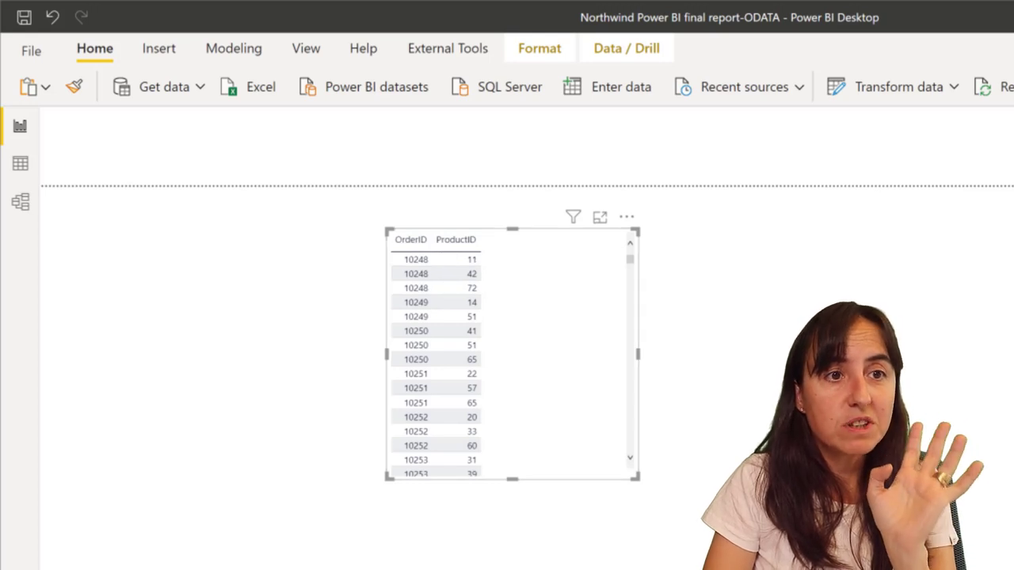
pyautogui.moveTo(1006, 467); pyautogui.dragTo(483, 371)
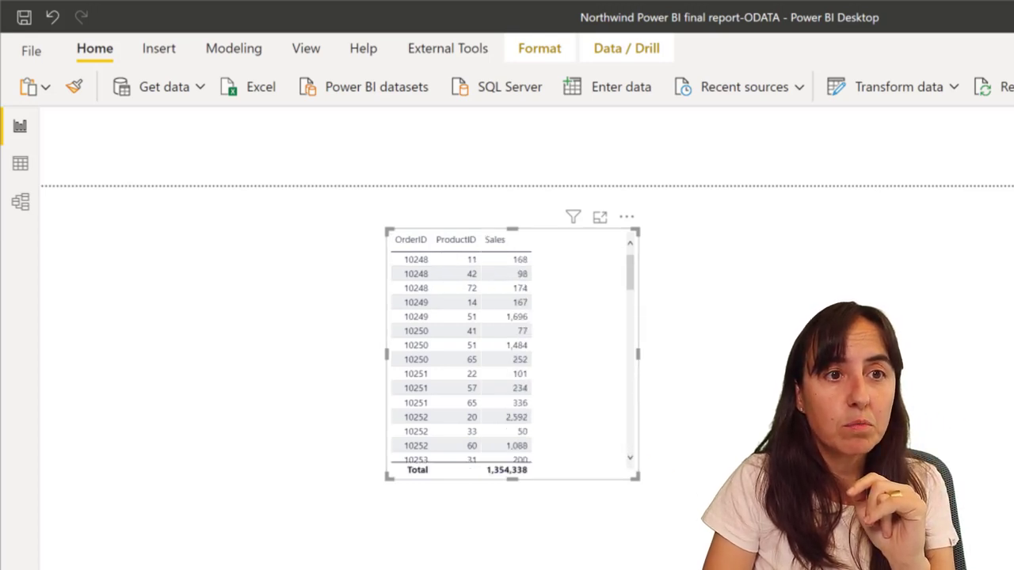
pyautogui.moveTo(1006, 444); pyautogui.dragTo(547, 288)
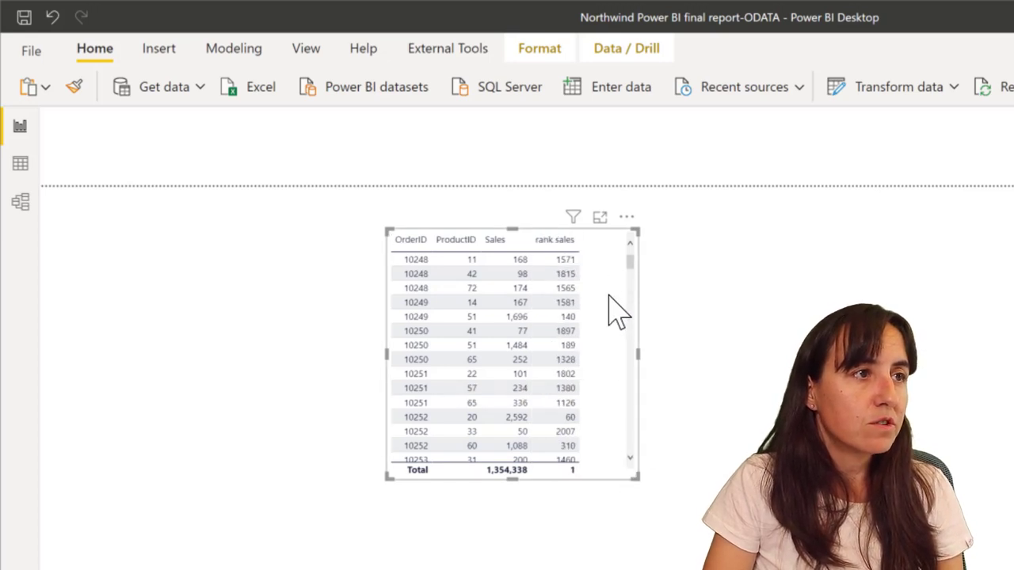
# Sort the table ascending by rank sales, rank 1 at 15,810 sales, then paste a copy of the visual
pyautogui.click(564, 250)
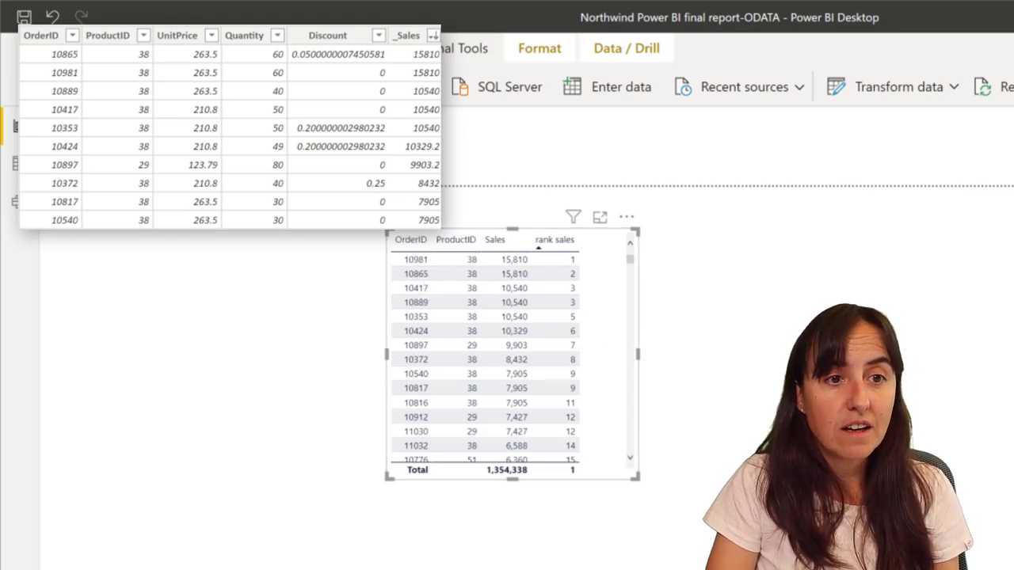
pyautogui.hotkey('ctrl', 'v')
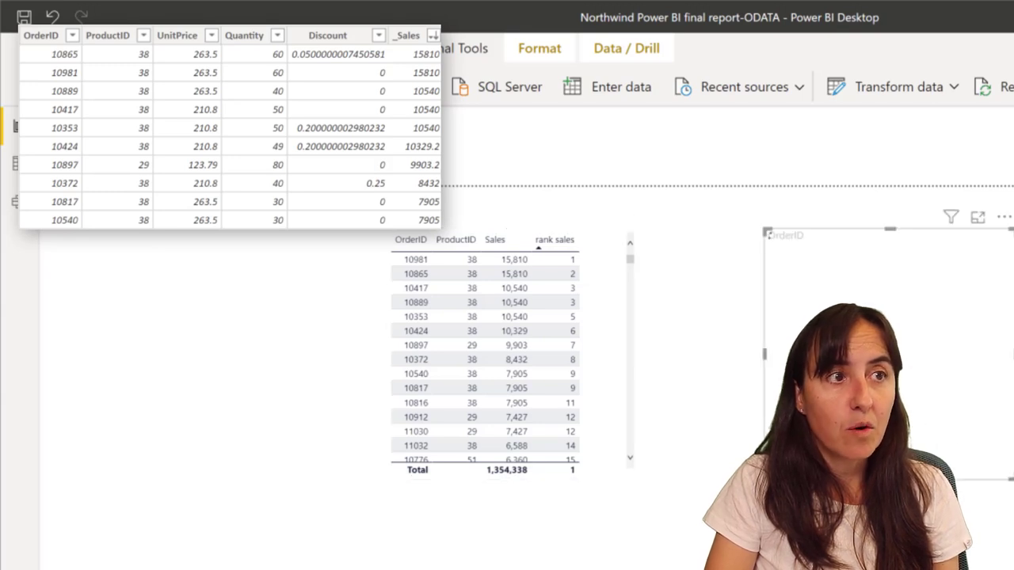